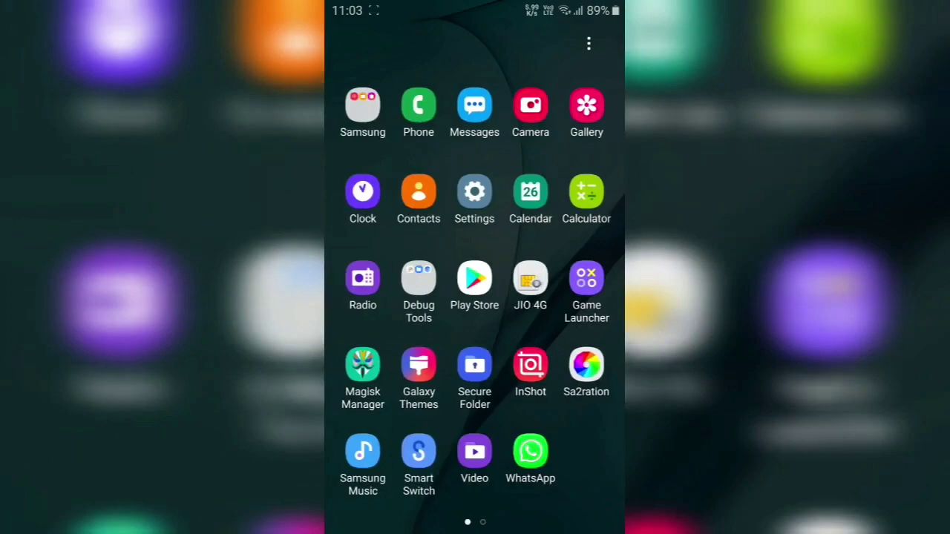
Go from Settings through About phone to the Software information page.
{"action": "left_click", "coordinate": [474, 192]}
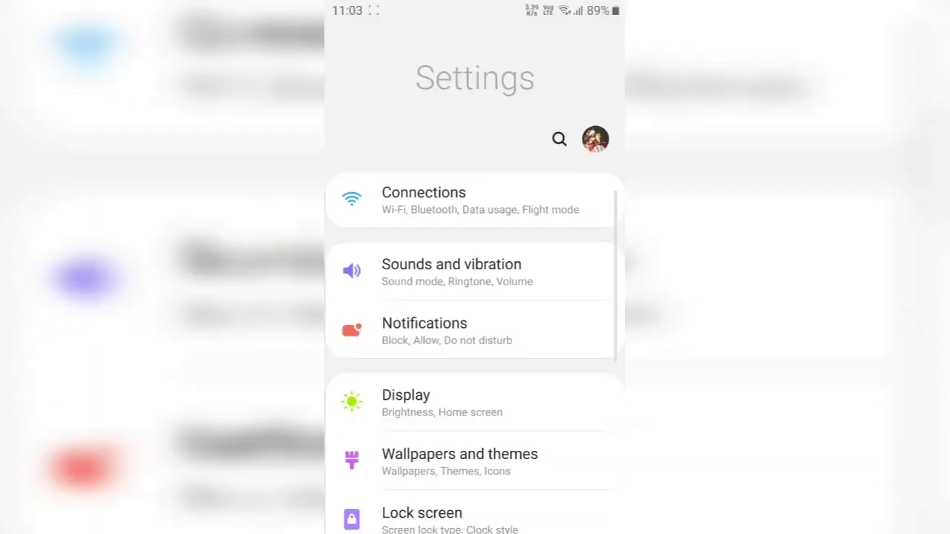
{"action": "scroll", "coordinate": [475, 334], "scroll_direction": "down", "scroll_amount": 10}
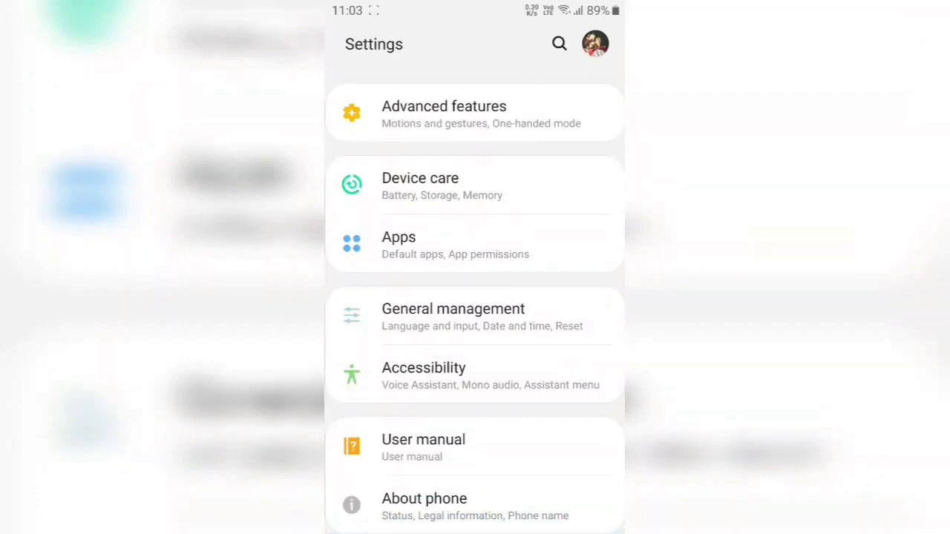
{"action": "left_click", "coordinate": [475, 506]}
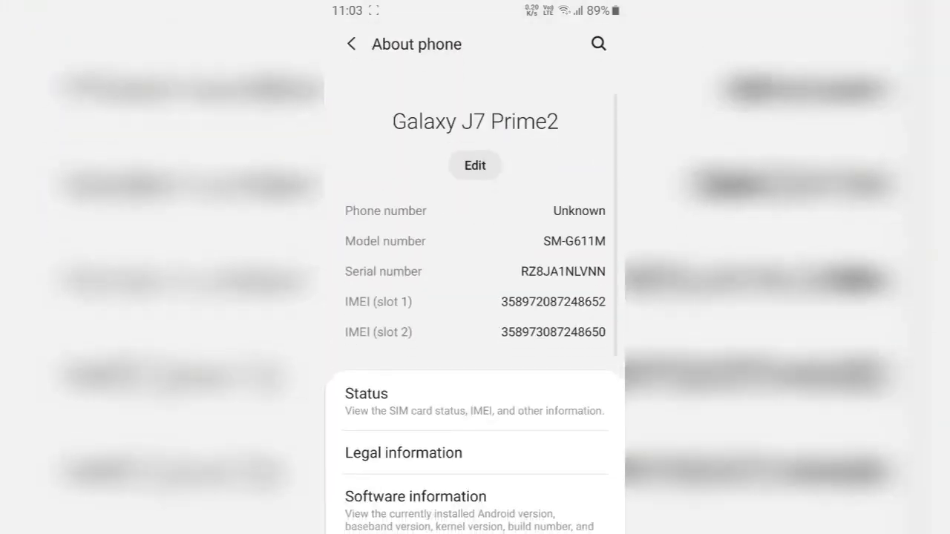
{"action": "scroll", "coordinate": [475, 334], "scroll_direction": "down", "scroll_amount": 5}
{"action": "left_click", "coordinate": [474, 312]}
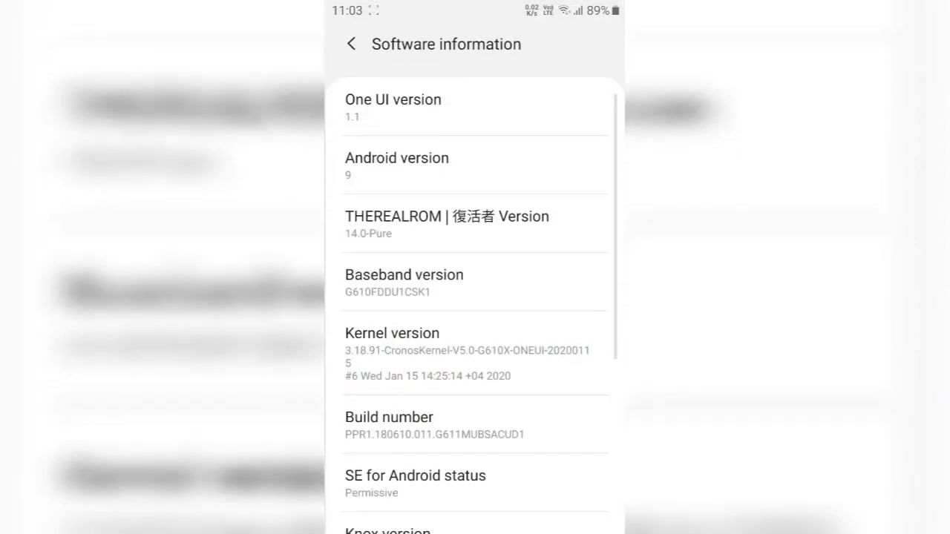
Tap the THEREALROM version entry repeatedly, then the Android version entry.
{"action": "left_click", "coordinate": [475, 223]}
{"action": "left_click", "coordinate": [475, 222]}
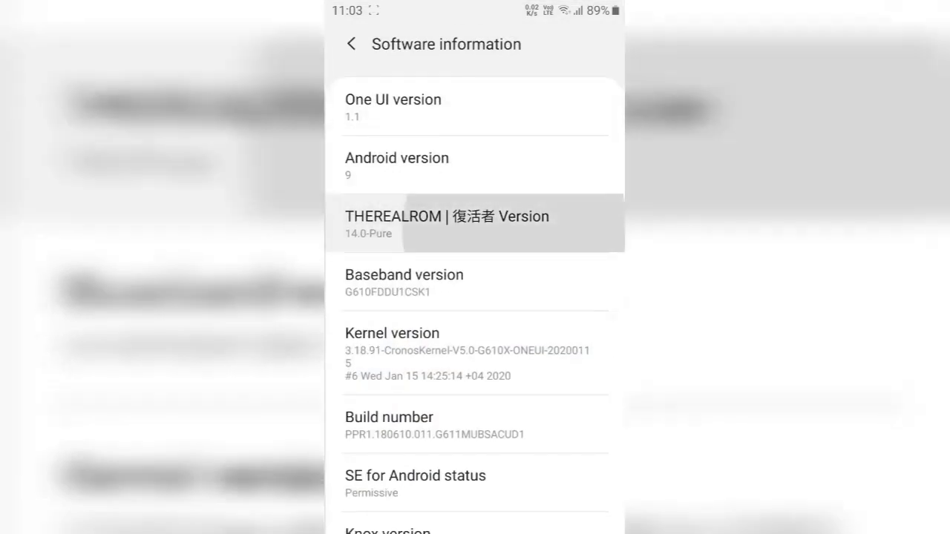
{"action": "scroll", "coordinate": [475, 334], "scroll_direction": "down", "scroll_amount": 4}
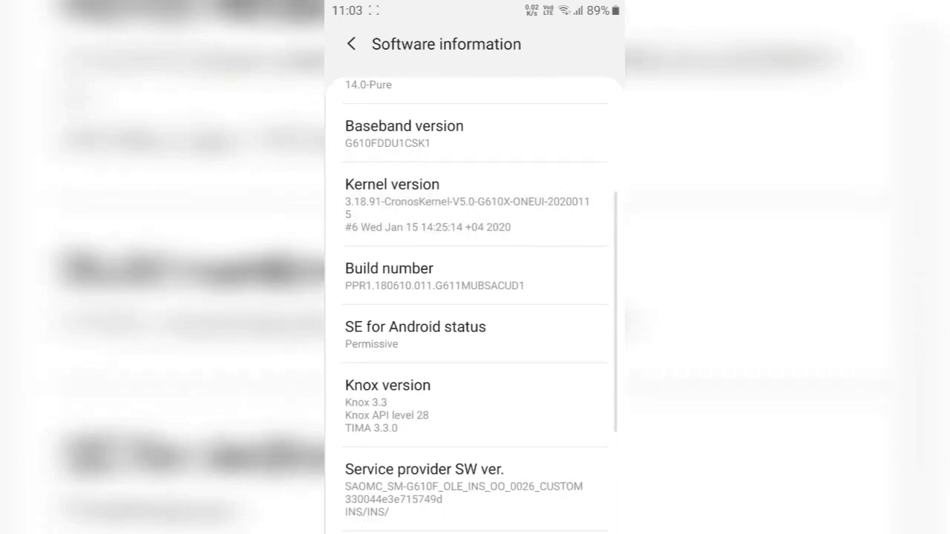
{"action": "left_click", "coordinate": [475, 204]}
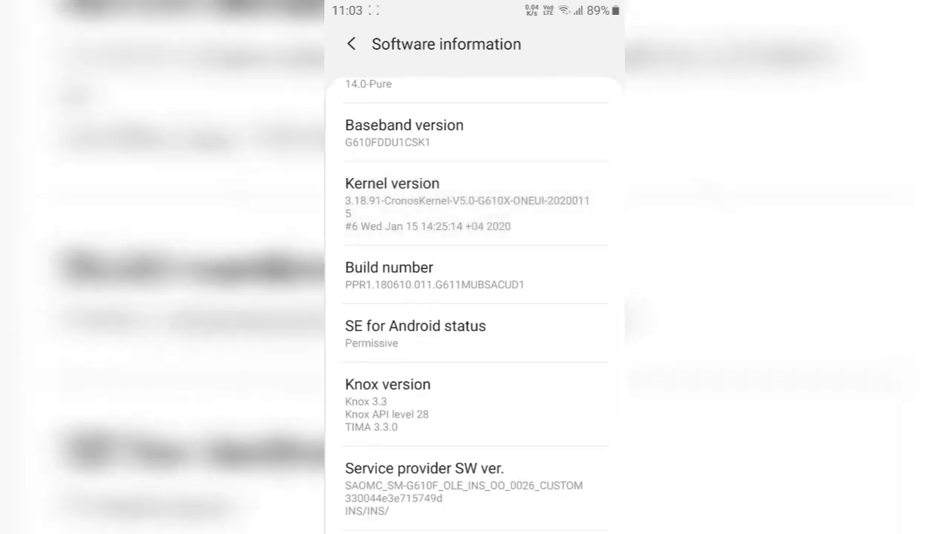
{"action": "scroll", "coordinate": [474, 296], "scroll_direction": "down", "scroll_amount": 4}
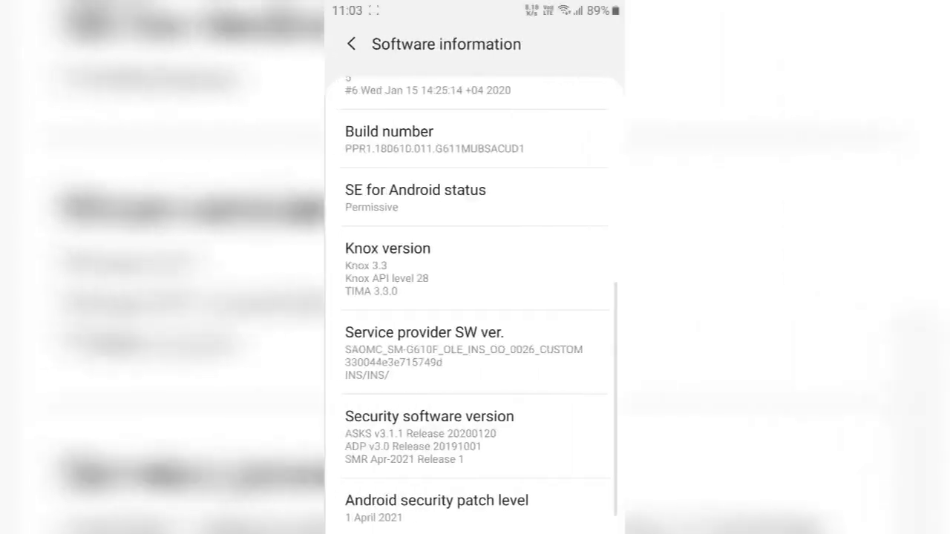
{"action": "scroll", "coordinate": [475, 297], "scroll_direction": "up", "scroll_amount": 5}
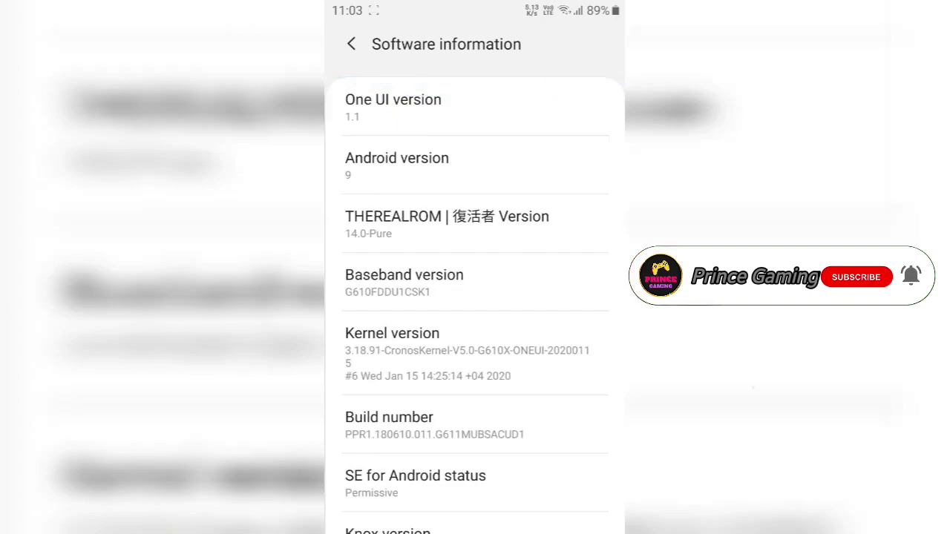
{"action": "left_click", "coordinate": [475, 165]}
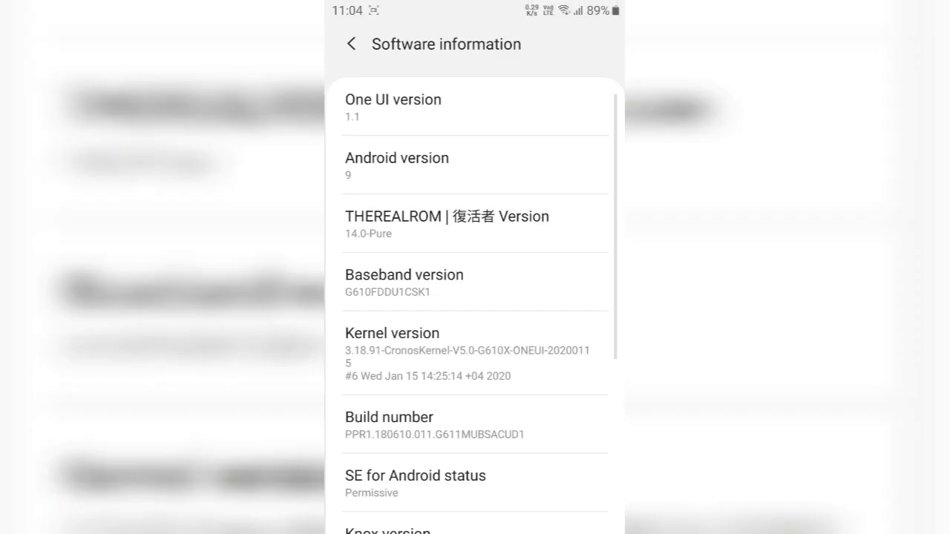
Back out of Settings to the app drawer and swipe between its app pages.
{"action": "left_click", "coordinate": [350, 44]}
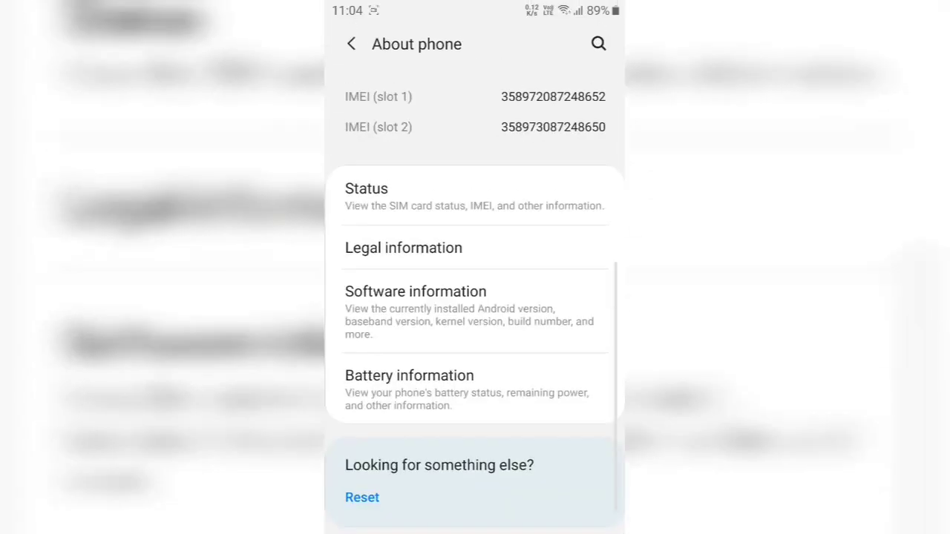
{"action": "left_click", "coordinate": [351, 44]}
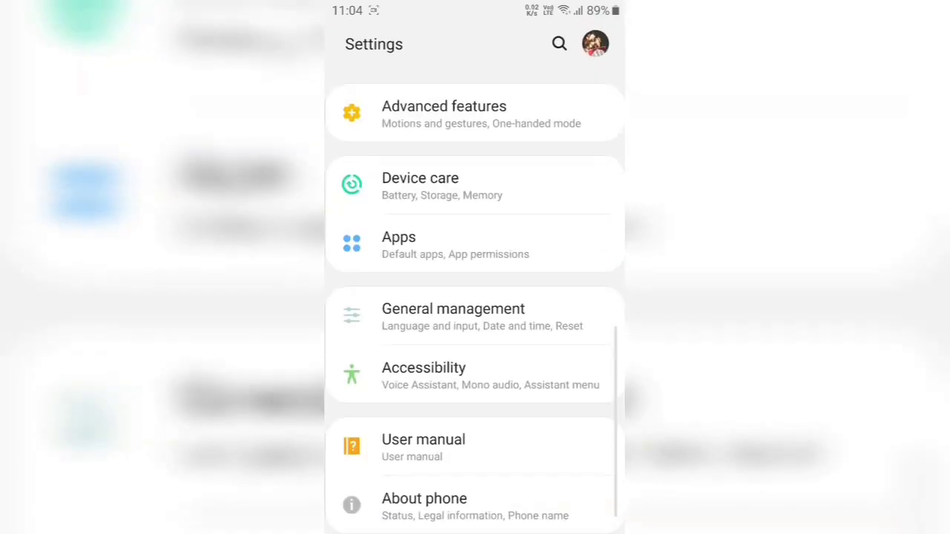
{"action": "scroll", "coordinate": [475, 297], "scroll_direction": "up", "scroll_amount": 10}
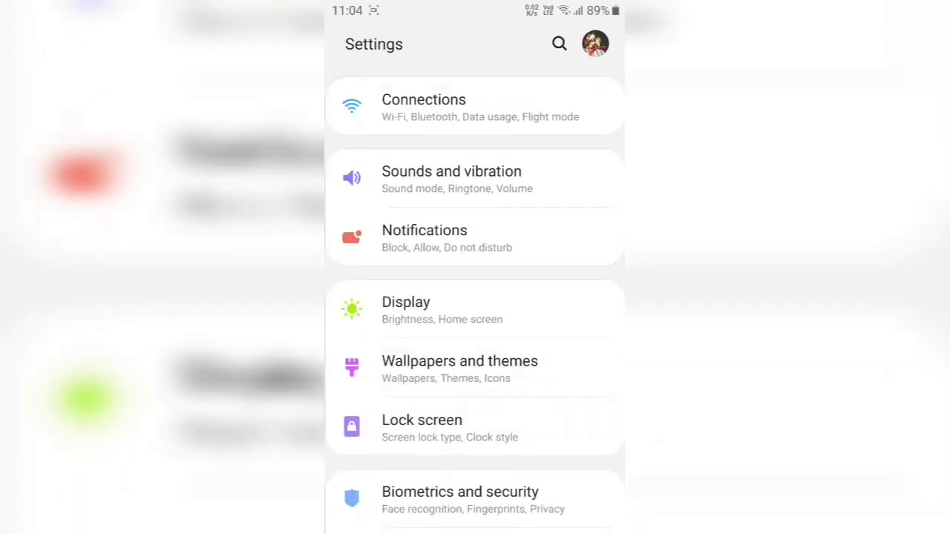
{"action": "key", "text": "Home"}
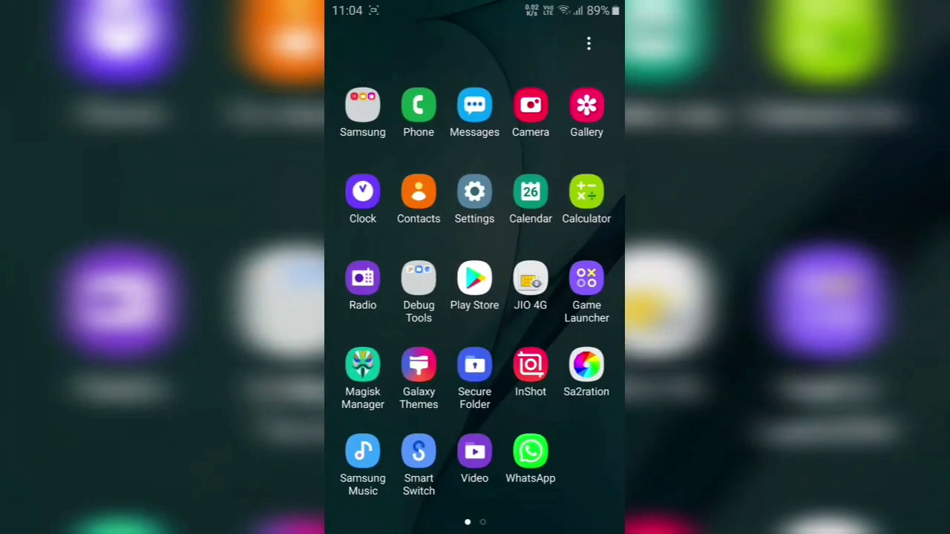
{"action": "mouse_move", "coordinate": [564, 296]}
{"action": "left_mouse_down"}
{"action": "mouse_move", "coordinate": [371, 296]}
{"action": "mouse_move", "coordinate": [564, 297]}
{"action": "left_mouse_up"}
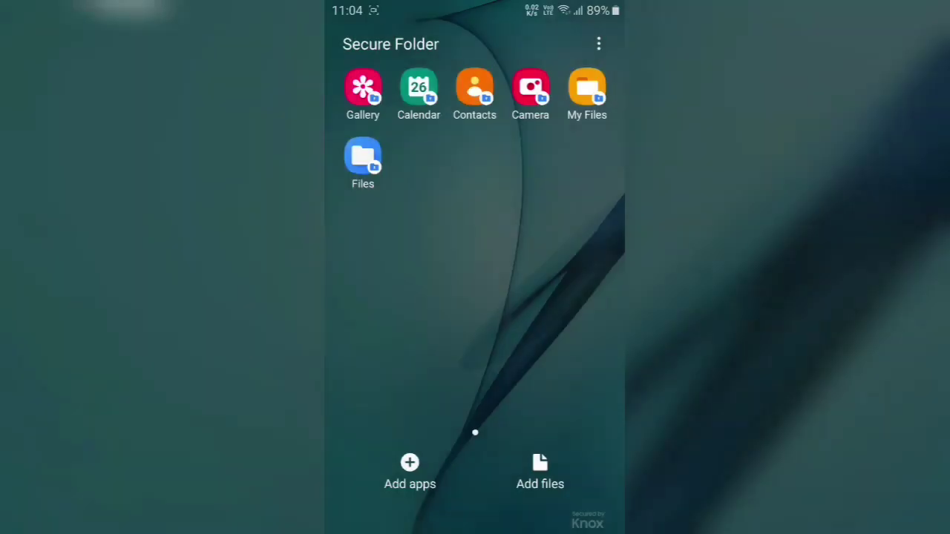
{"action": "key", "text": "Escape"}
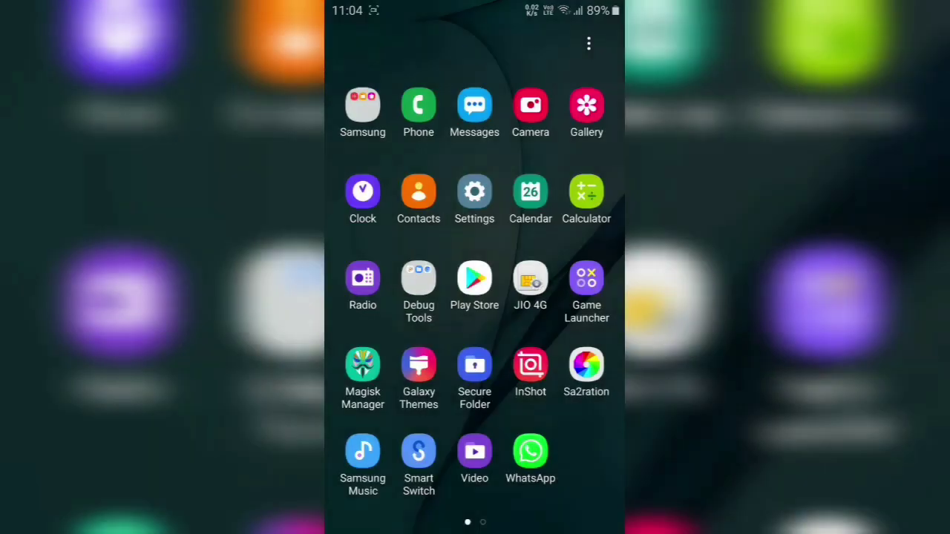